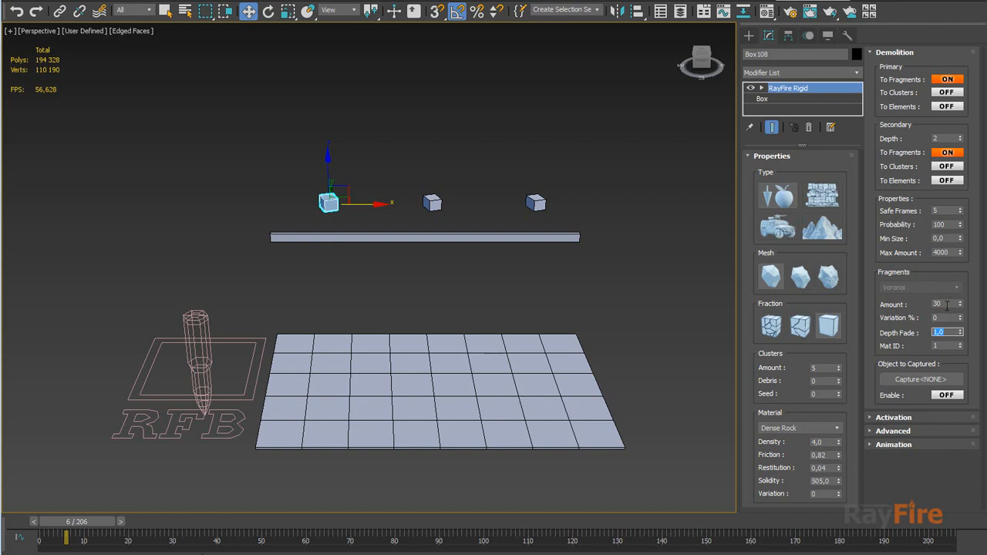
Step: Check the fragment Amount and Depth Fade settings of the leftmost box's RayFire Rigid modifier
double_click(947, 303)
left_click(947, 332)
left_click(940, 303)
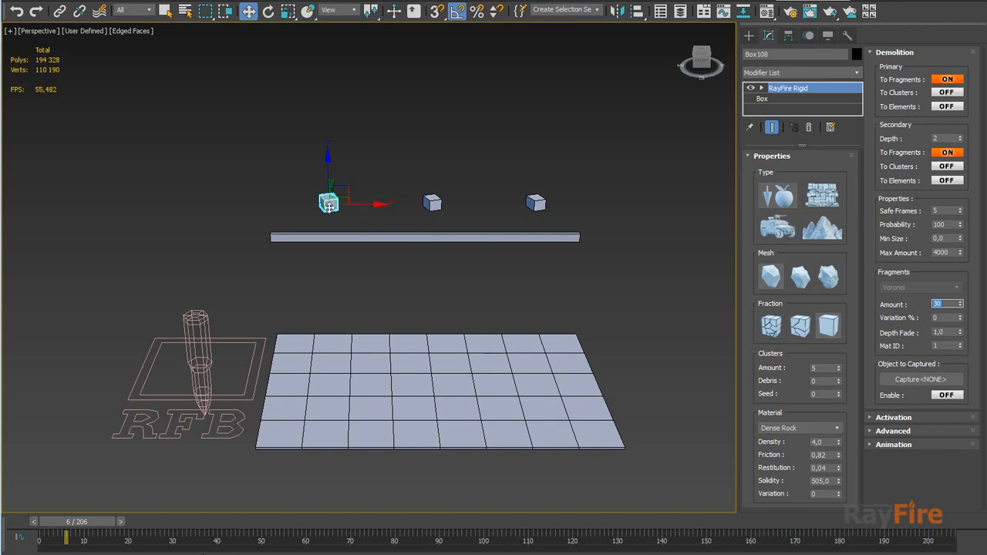
left_click(937, 332)
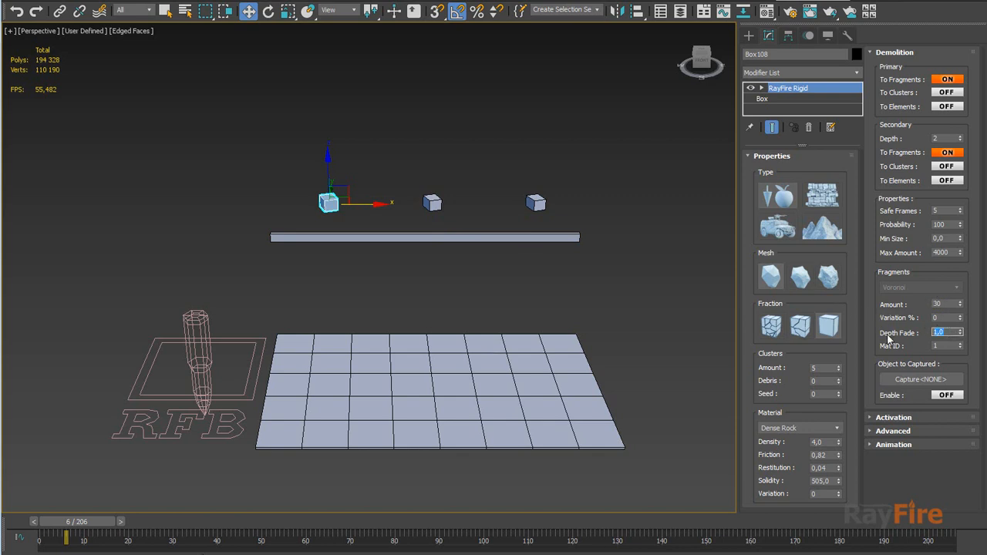
left_click(945, 304)
Step: Select the middle box and check its Depth Fade, fragment Amount and secondary demolition Depth
left_click(438, 207)
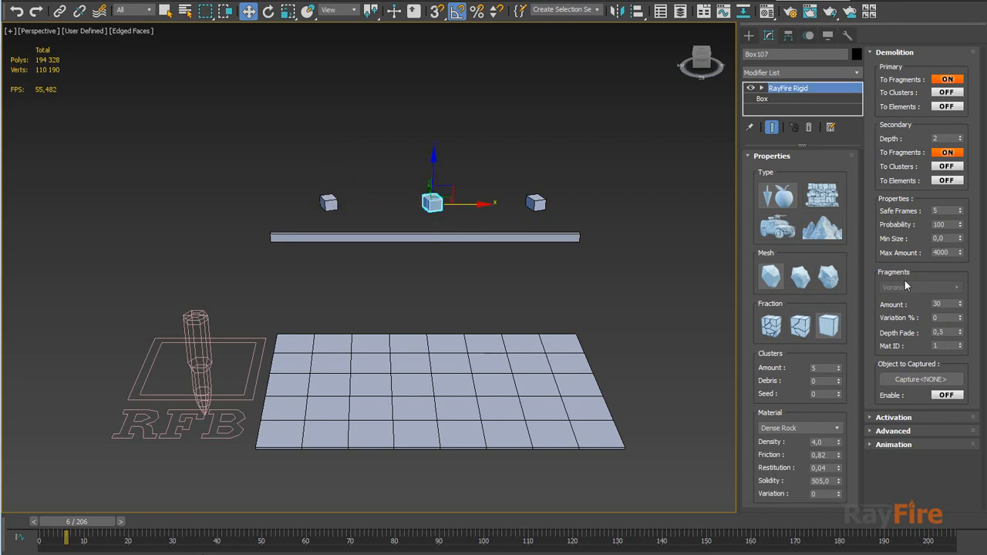
left_click(943, 331)
double_click(942, 331)
left_click(908, 307)
double_click(949, 305)
double_click(947, 333)
left_click(945, 138)
Step: Advance the simulation to frame 113 and select the leftmost box's fragments on the tiled floor
left_click_drag(72, 528, 554, 510)
scroll(324, 343, "up", 5)
left_click(304, 280)
left_click(246, 343)
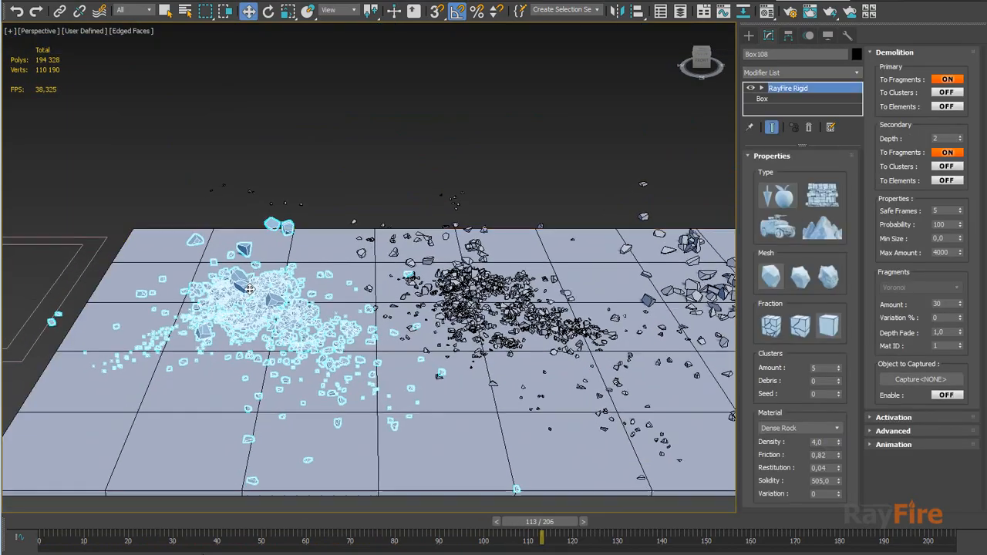
Step: Examine the leftmost box's fragments up close, comparing the large unbroken pieces with the finest debris
scroll(247, 343, "up", 8)
middle_click_drag(282, 183, 385, 353)
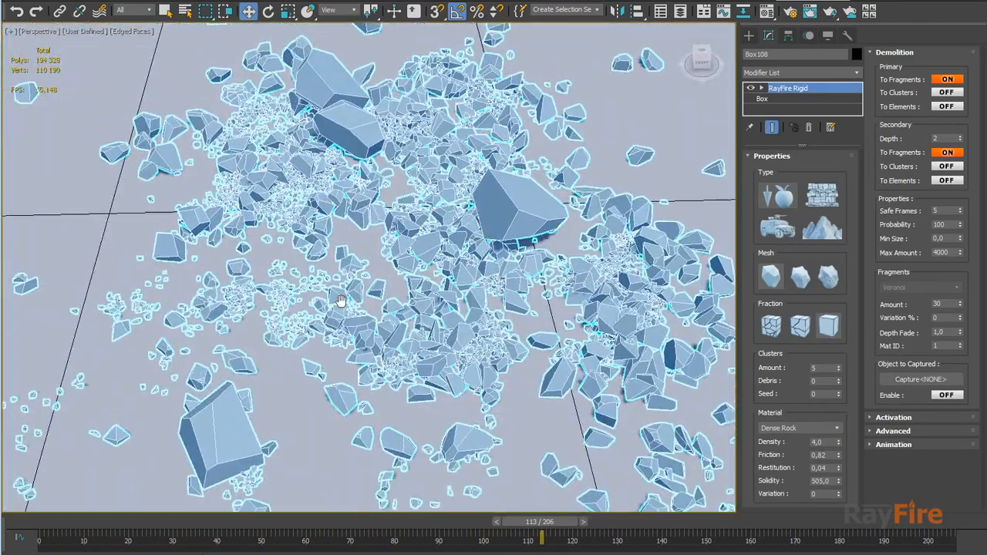
scroll(378, 353, "up", 4)
scroll(368, 252, "up", 5)
scroll(368, 252, "up", 3)
scroll(378, 300, "up", 3)
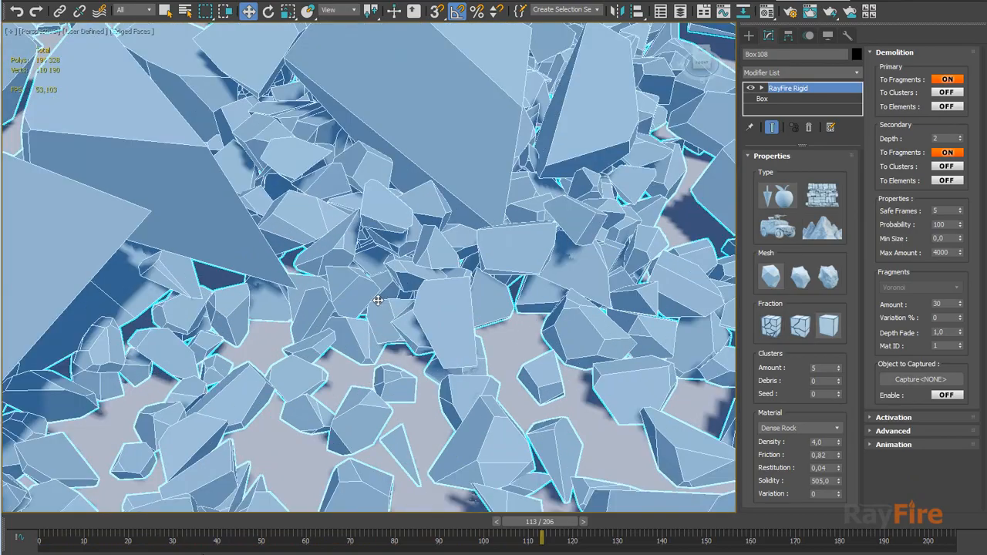
middle_click_drag(475, 97, 467, 311)
scroll(468, 311, "down", 3)
middle_click_drag(521, 185, 523, 316)
middle_click_drag(518, 147, 490, 299)
scroll(494, 277, "up", 3)
scroll(438, 256, "down", 2)
middle_click_drag(437, 257, 336, 301)
scroll(491, 312, "down", 8)
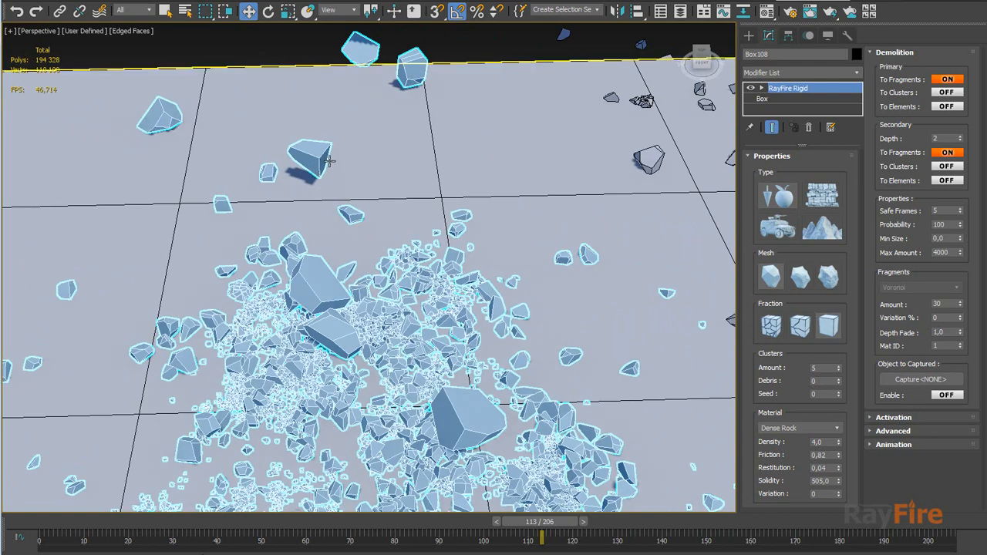
middle_click_drag(354, 224, 312, 180)
scroll(312, 180, "down", 3)
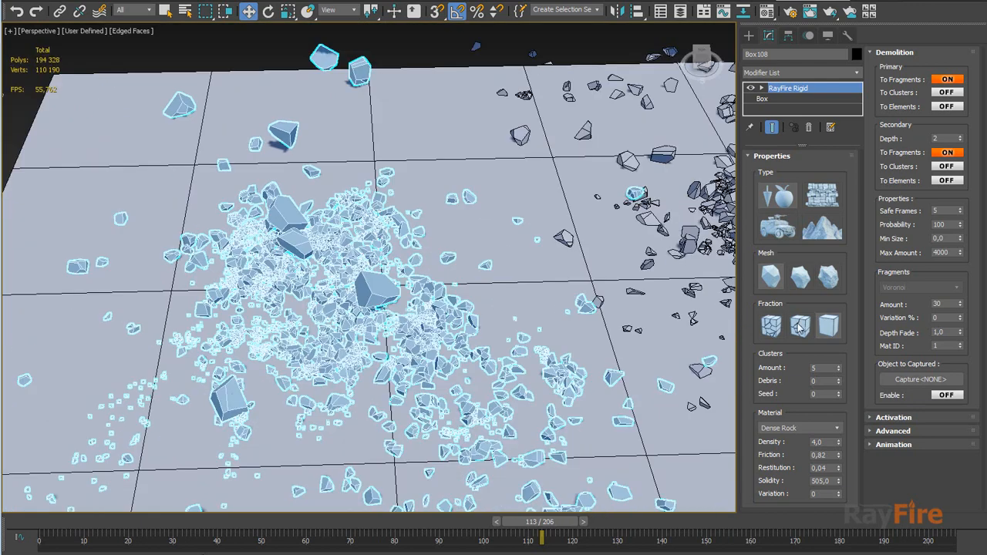
Step: Check the Max Amount fragment limit for the leftmost box alongside its large unbroken fragments
double_click(950, 253)
scroll(370, 260, "down", 3)
middle_click_drag(370, 249, 419, 350)
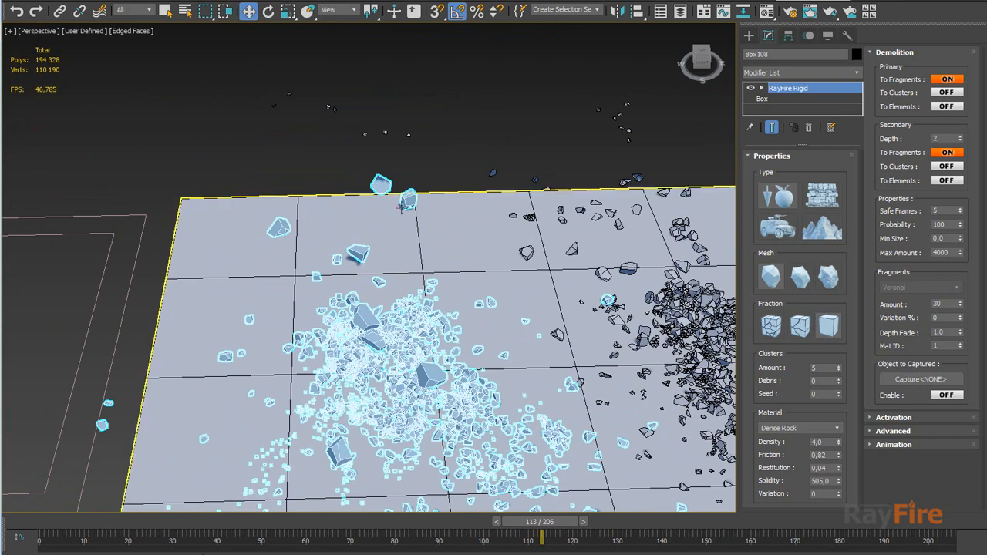
double_click(942, 252)
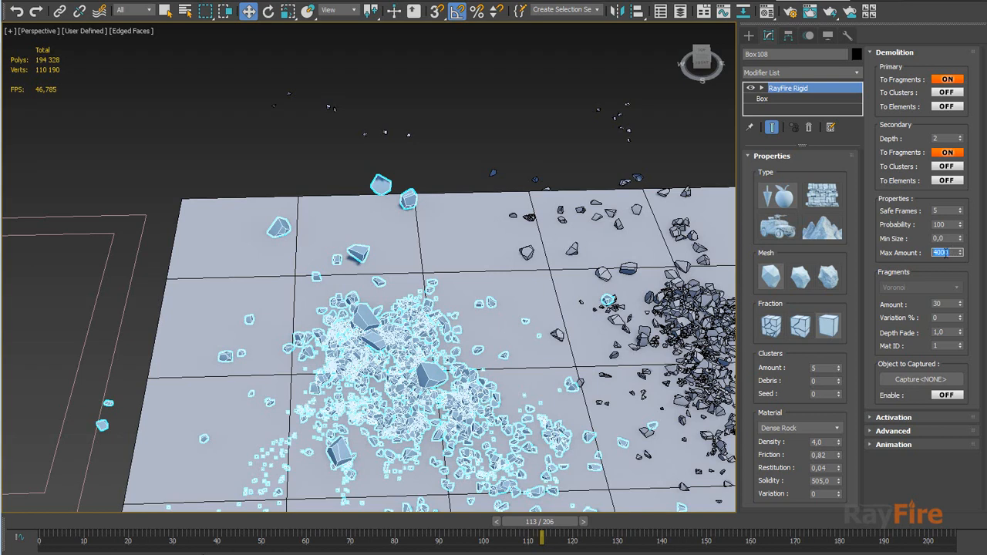
Step: Select the middle box's fragments and compare their sizes with the neighbouring piles
middle_click_drag(520, 332, 355, 295)
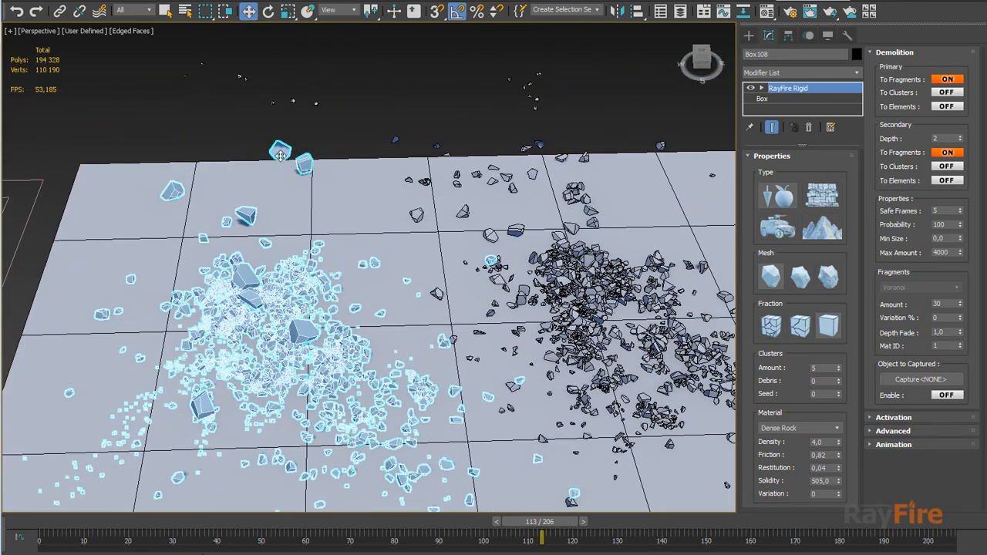
middle_click_drag(484, 207, 330, 210)
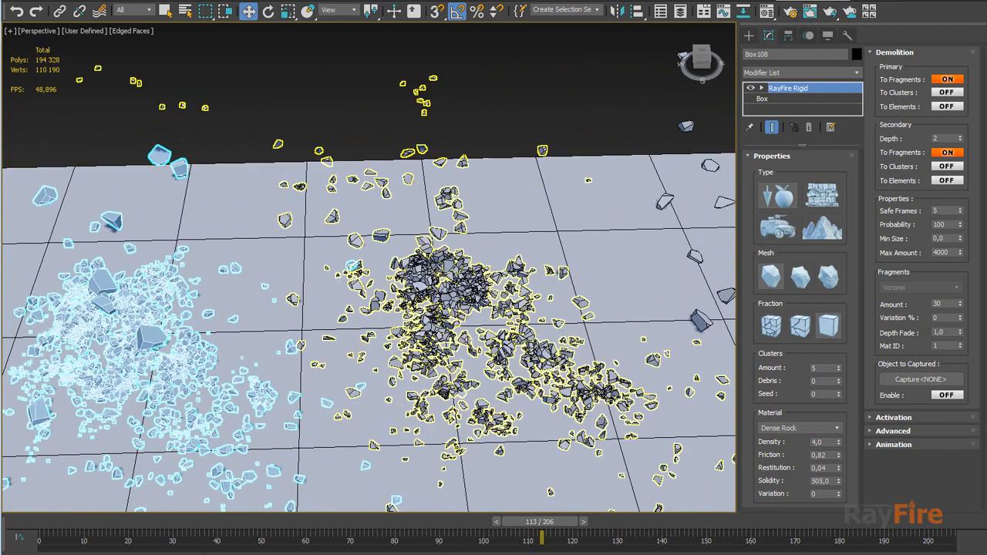
left_click(436, 270)
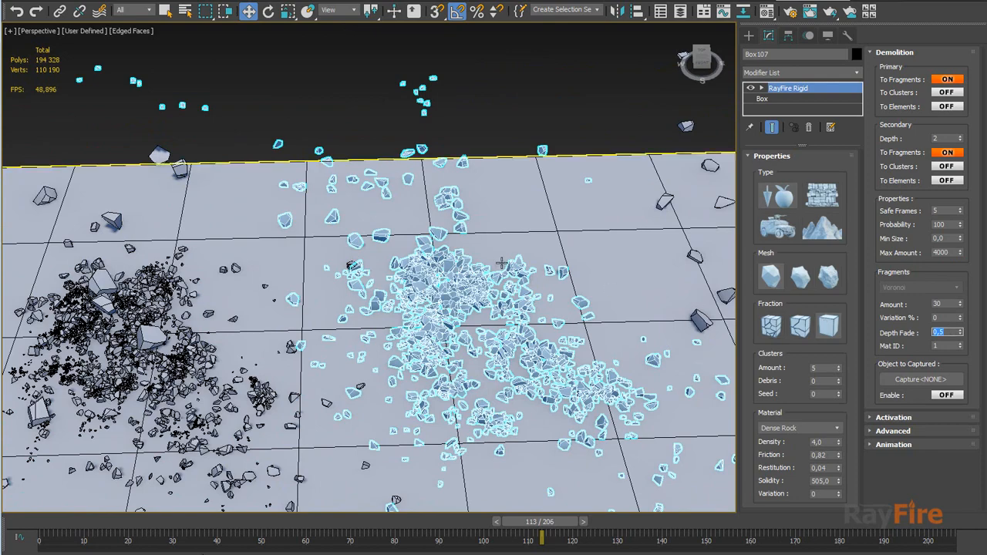
scroll(499, 257, "down", 3)
middle_click_drag(507, 257, 401, 258)
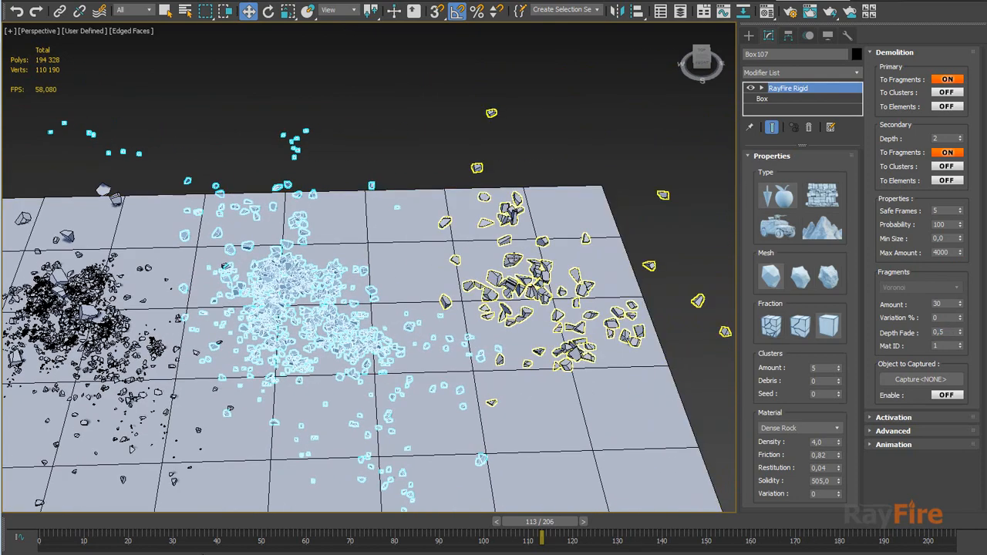
Step: Select the rightmost box's fragments and inspect how they broke on the beam and on the tiled floor
left_click(513, 261)
scroll(549, 212, "down", 4)
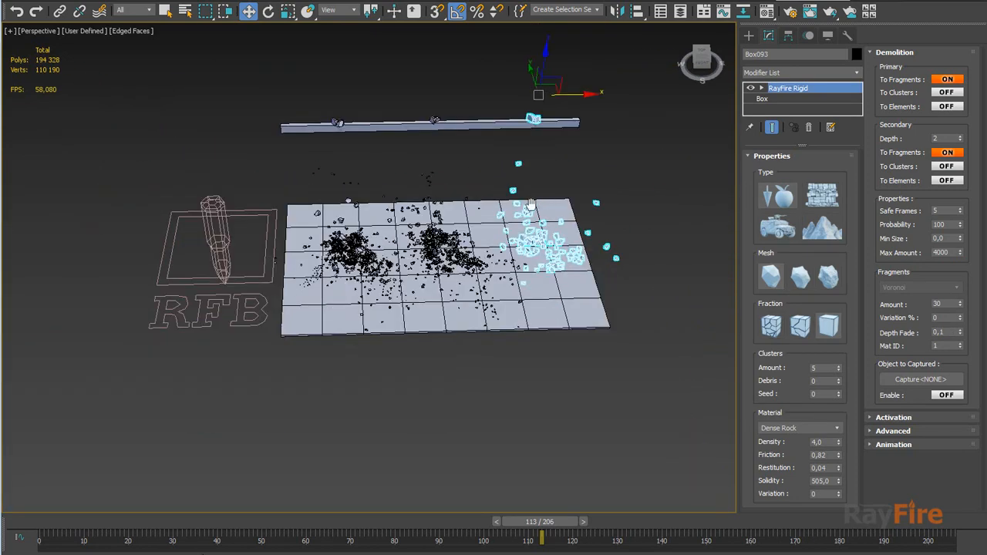
middle_click_drag(568, 182, 497, 248)
scroll(497, 249, "up", 4)
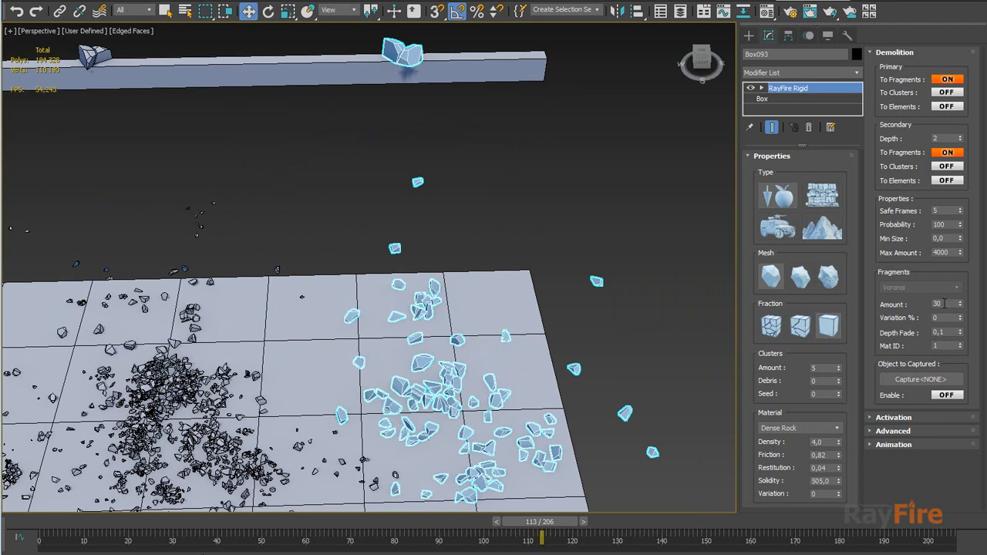
scroll(420, 390, "up", 5)
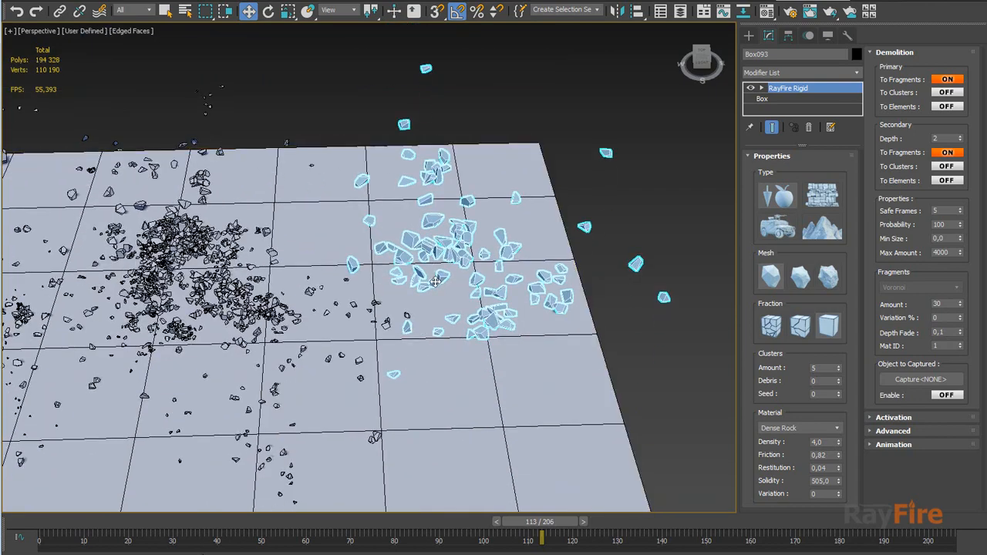
Step: Rewind the simulation to frame 52 and inspect the rightmost box's fragments as they land on the floor
left_click_drag(514, 524, 287, 487)
scroll(516, 358, "up", 4)
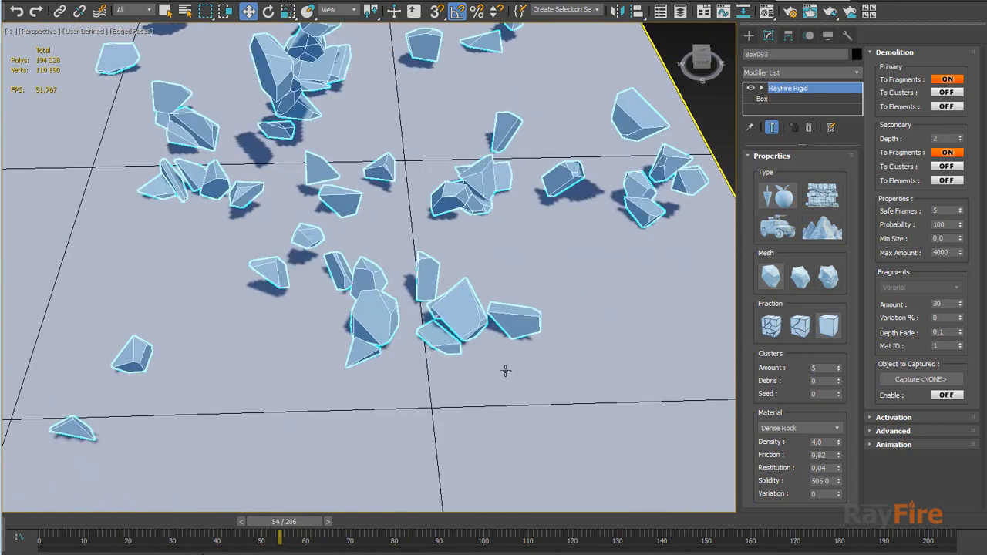
left_click_drag(296, 526, 270, 526)
left_click_drag(283, 525, 291, 521)
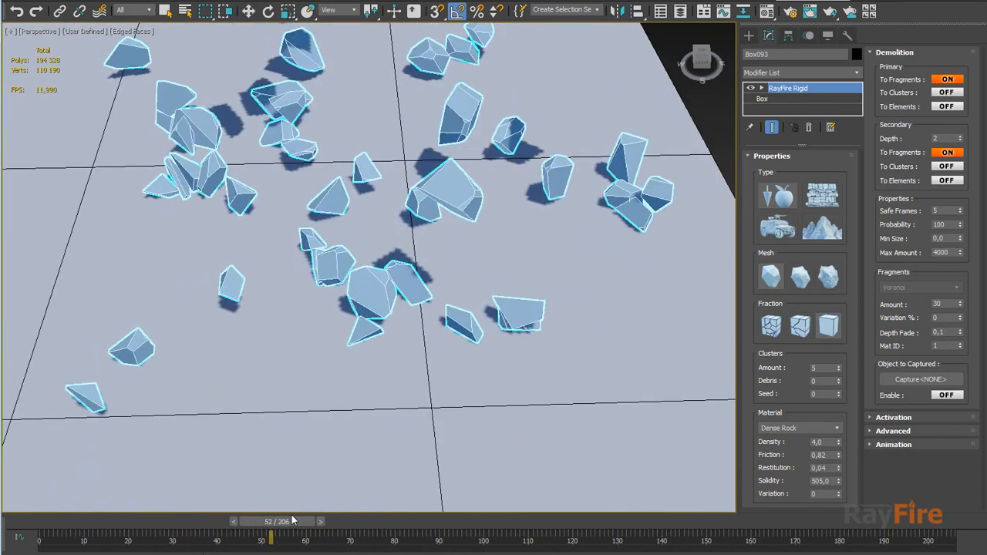
key("w")
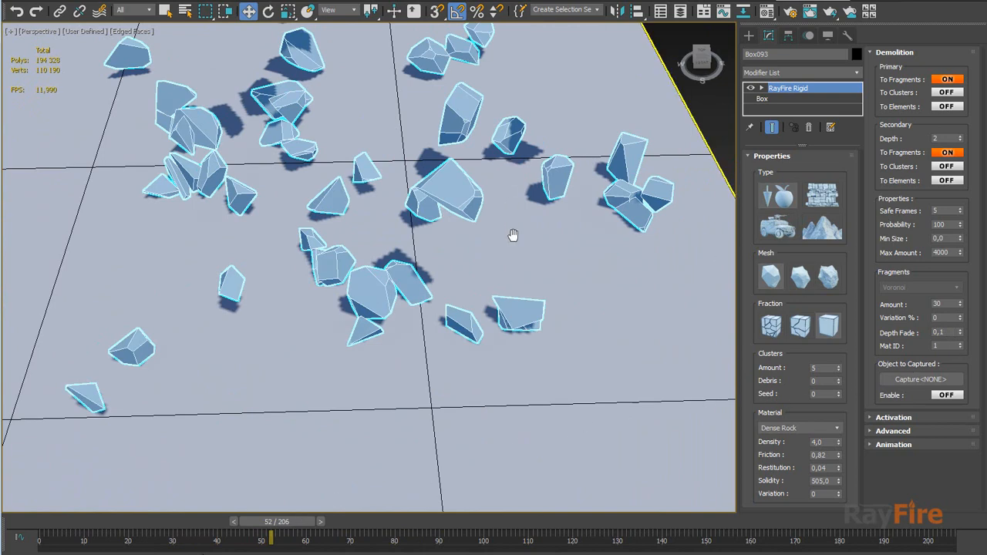
middle_click_drag(511, 233, 499, 322)
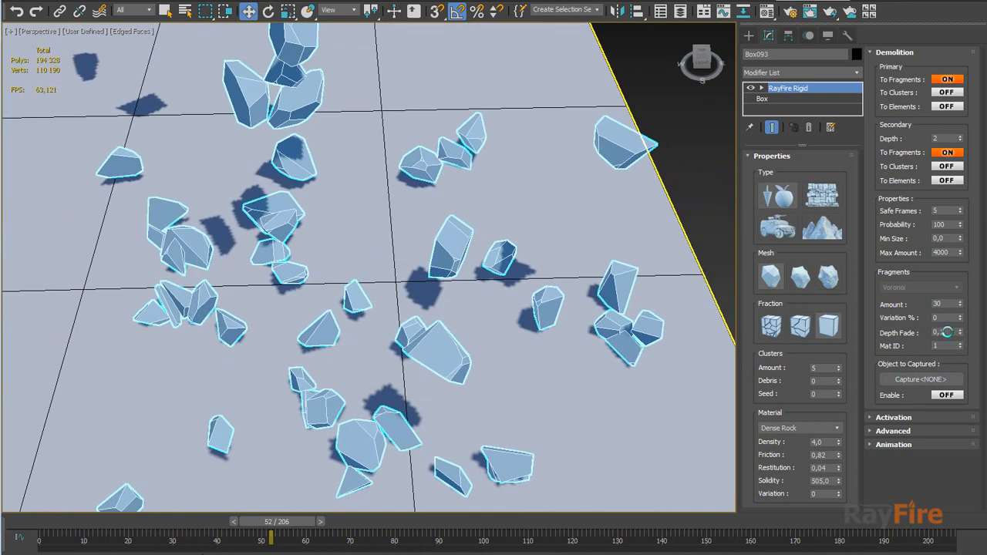
Step: Check the rightmost box's Depth Fade and secondary demolition Depth against its fragments on the floor
left_click_drag(949, 332, 907, 330)
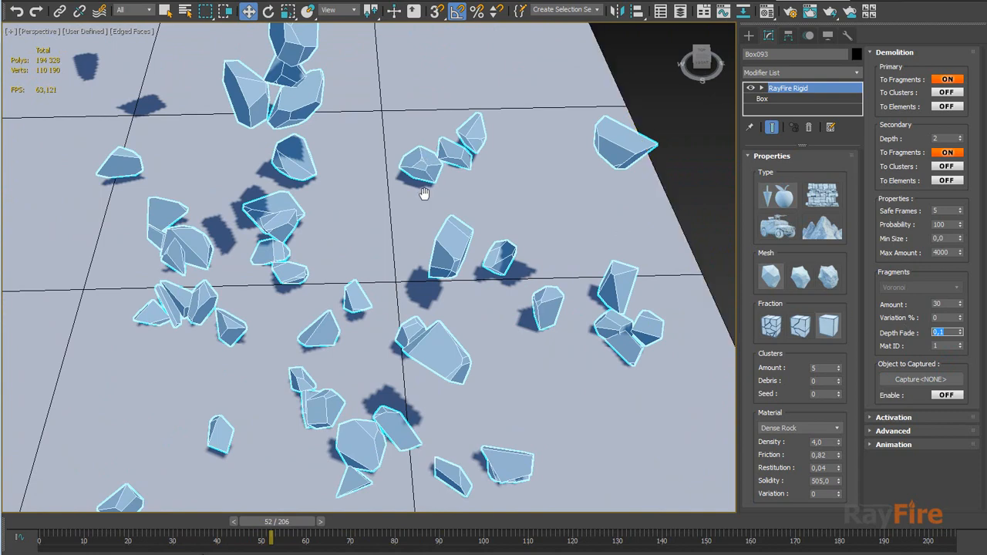
scroll(422, 191, "down", 4)
middle_click_drag(422, 191, 431, 283)
double_click(942, 138)
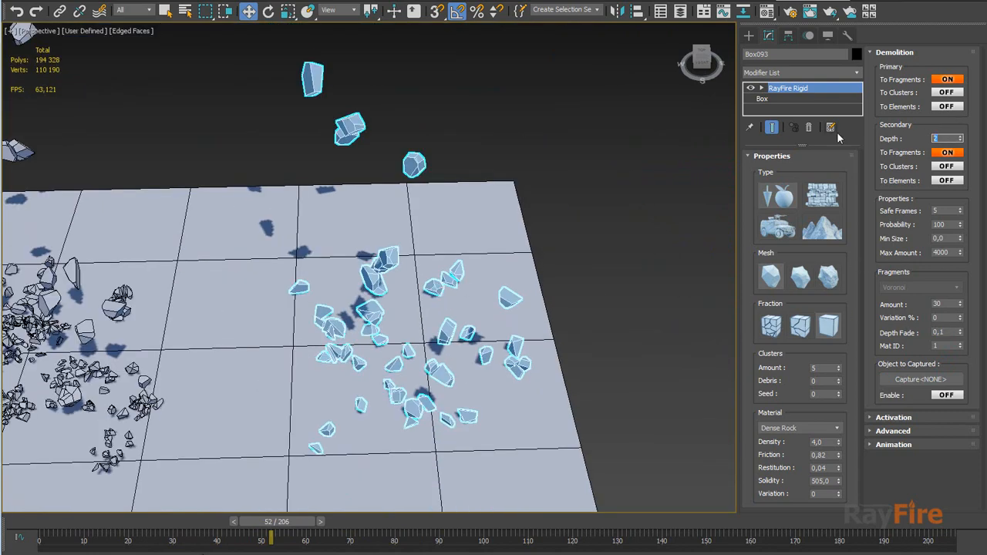
middle_click_drag(433, 257, 396, 201)
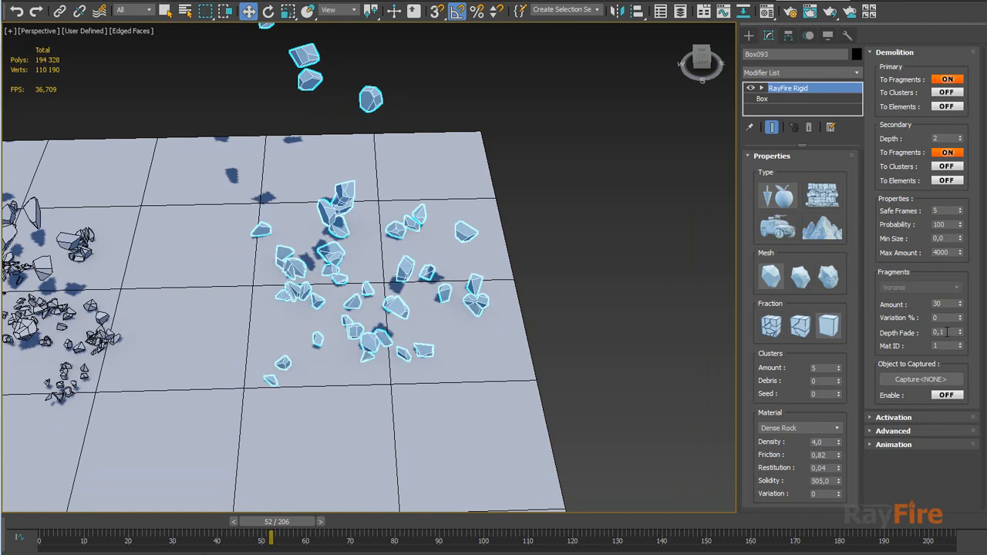
middle_click_drag(437, 210, 479, 256)
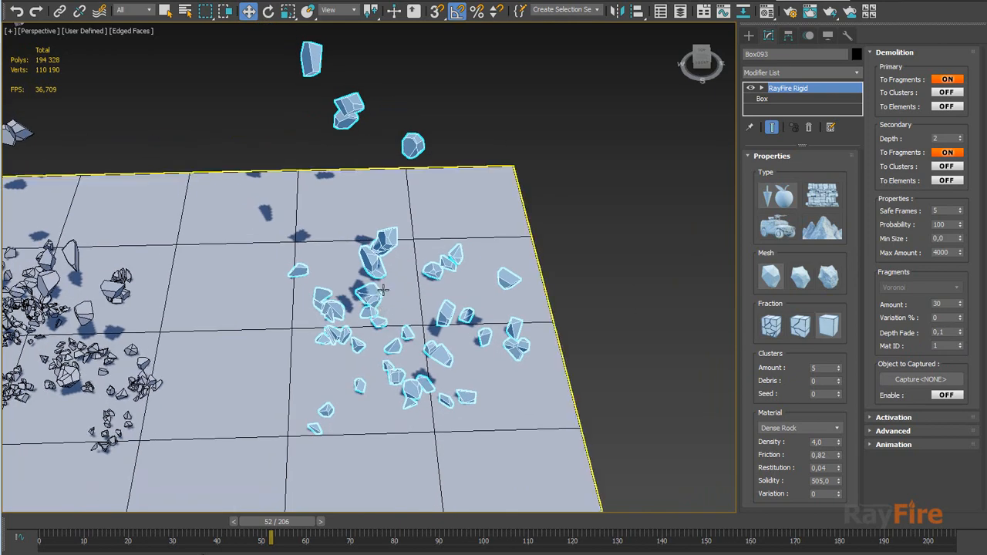
double_click(941, 139)
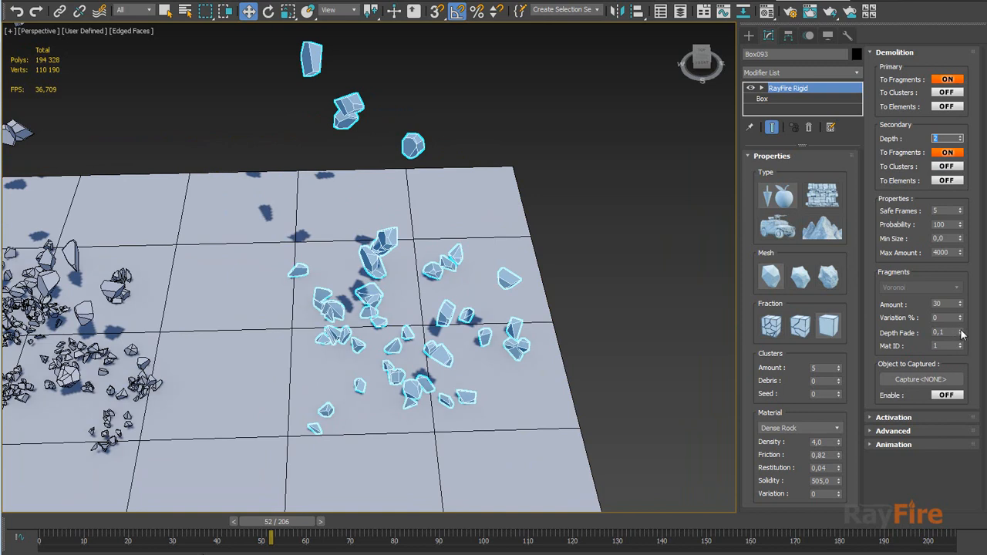
Step: Raise the rightmost box's Depth Fade to 0,48, using the middle box's fragment pile for comparison
left_click_drag(961, 333, 956, 313)
middle_click_drag(389, 302, 431, 298)
scroll(432, 298, "down", 3)
middle_click_drag(279, 310, 337, 294)
left_click(351, 285)
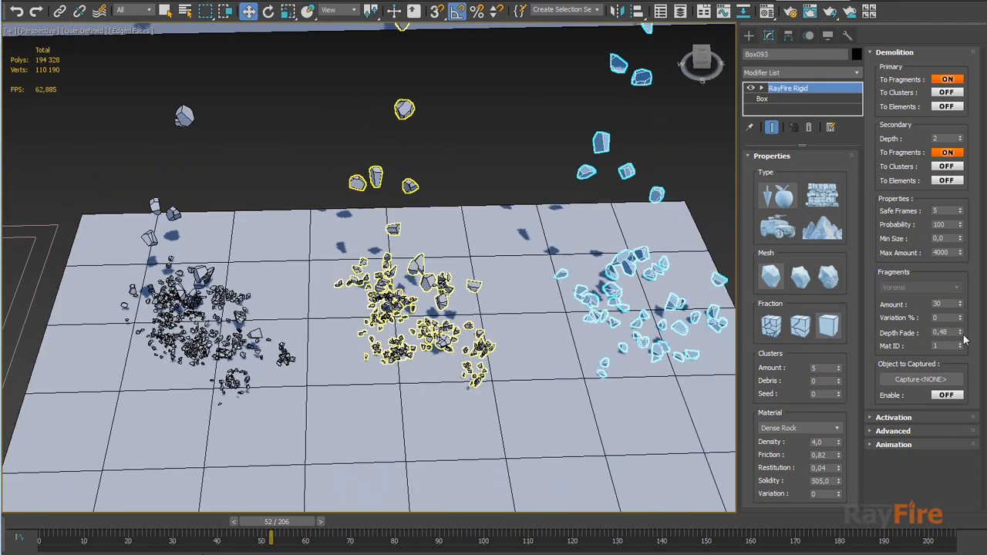
Step: Compare all three fragment piles in a wide view and review the rightmost box's Depth Fade setting
middle_click_drag(428, 254, 409, 224, "alt")
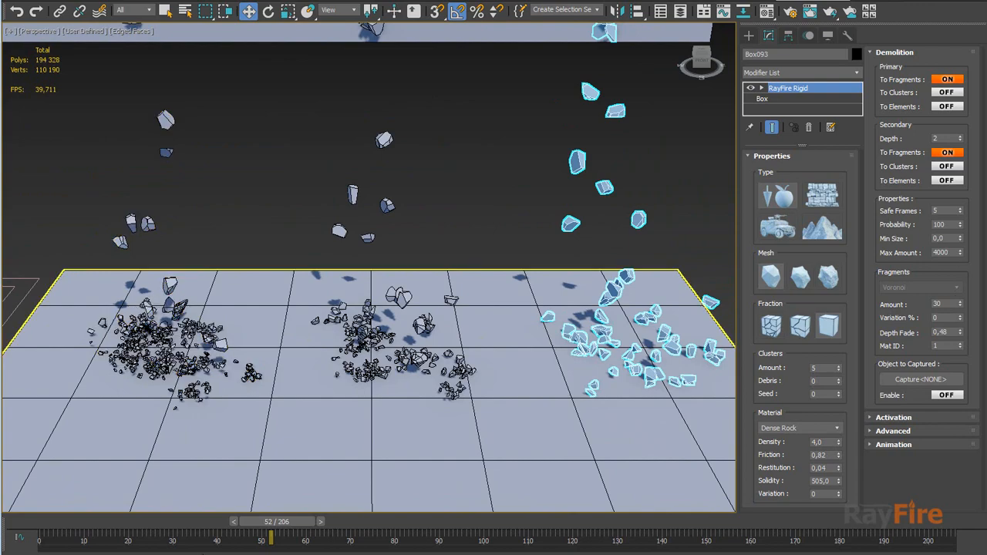
middle_click_drag(317, 322, 403, 330)
scroll(281, 321, "down", 3)
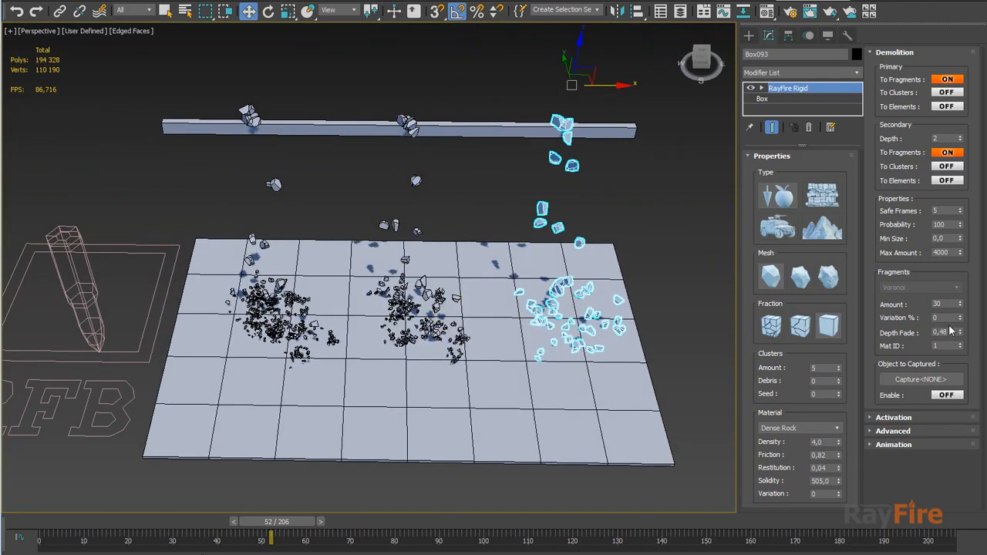
left_click_drag(950, 330, 935, 333)
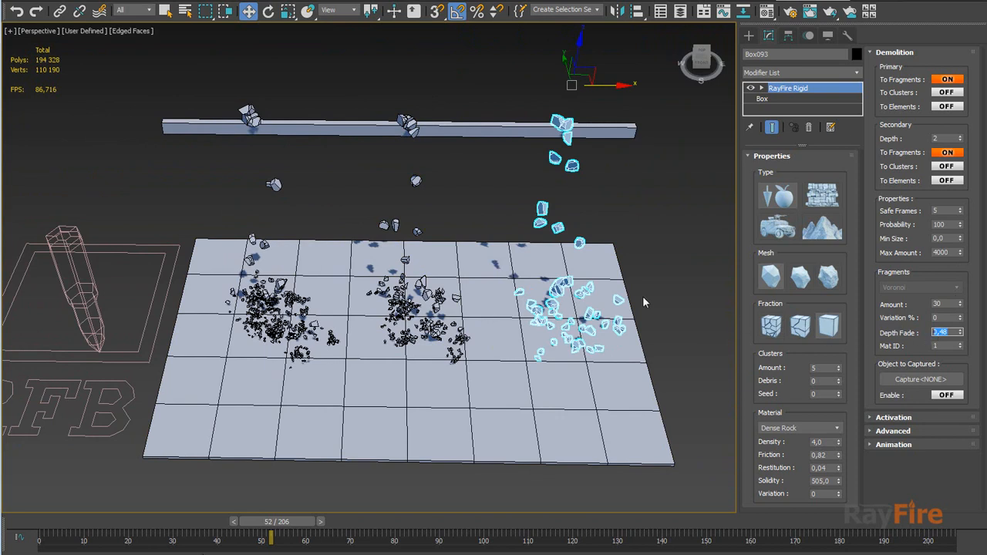